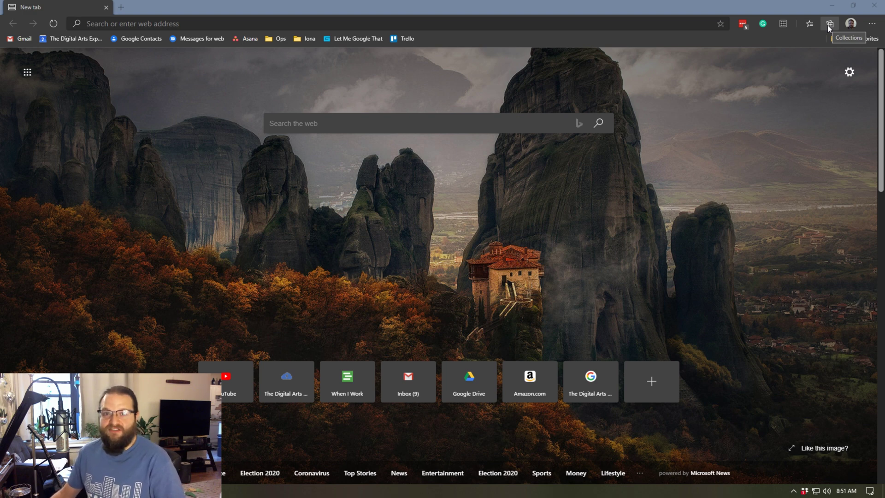
Open Fusion Tutorials from the Collections pane, then start and dismiss an empty note.
click(829, 24)
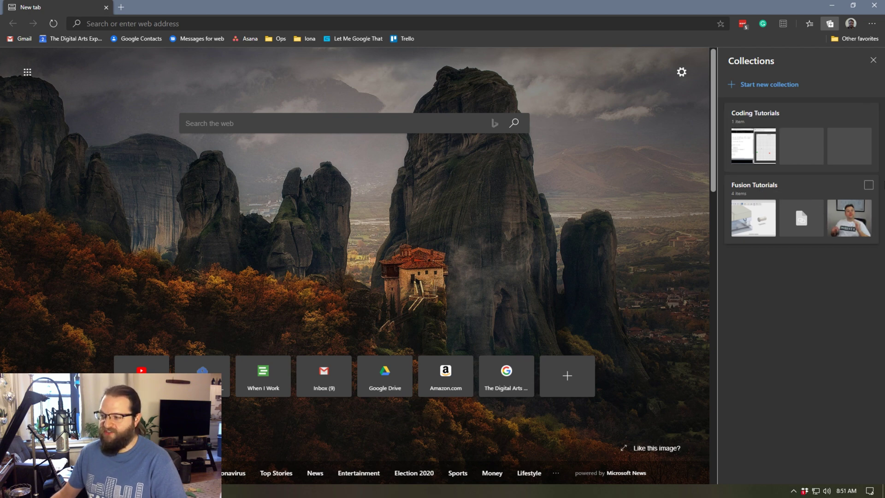
click(767, 188)
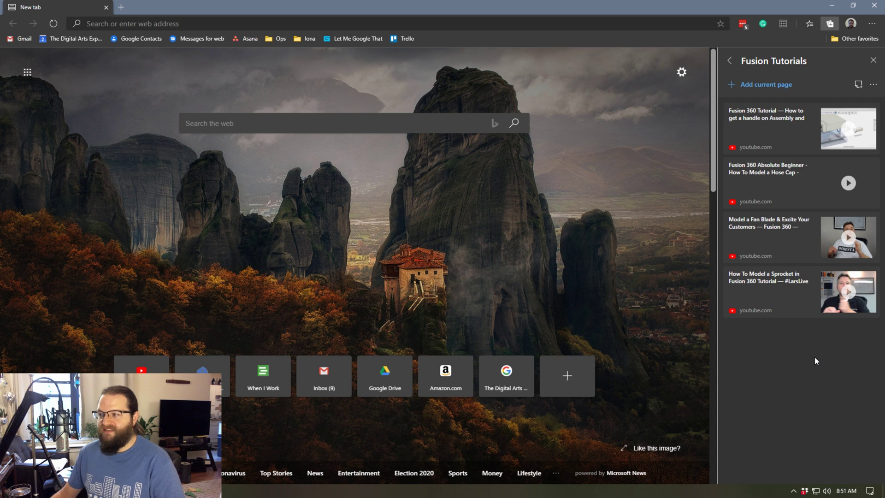
click(857, 88)
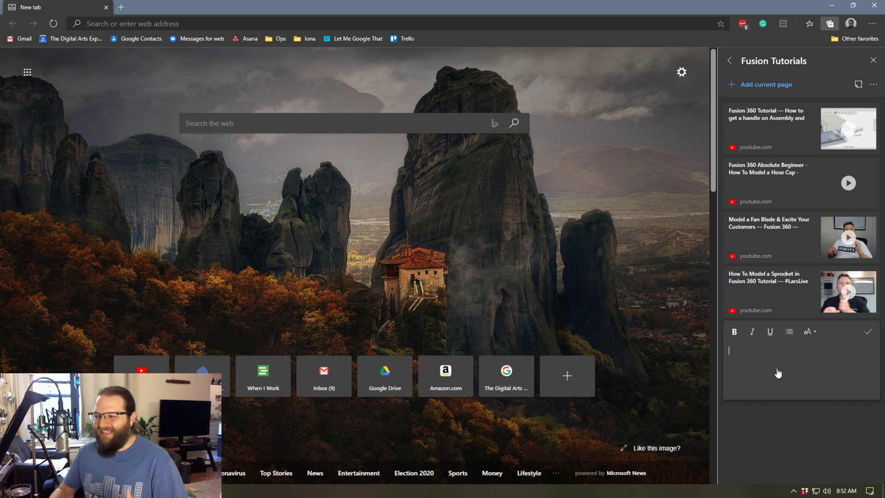
click(869, 331)
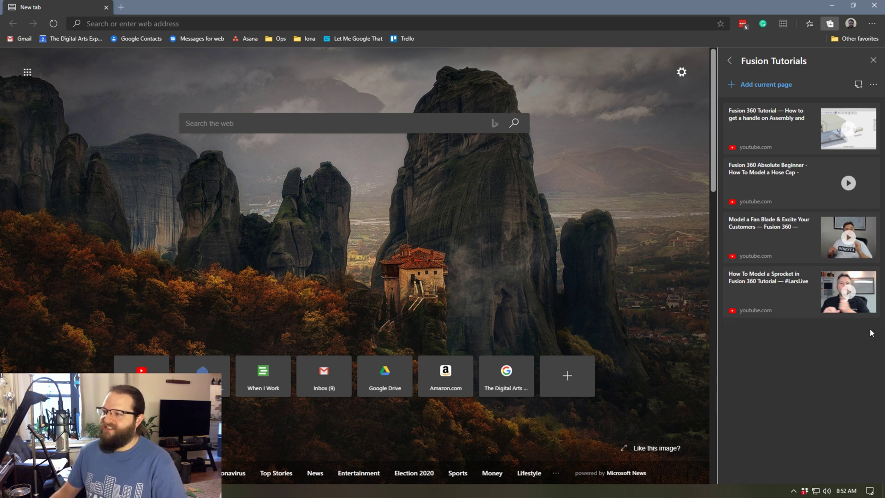
Create a new empty collection named 'Test Collection' and close the Collections pane.
click(728, 59)
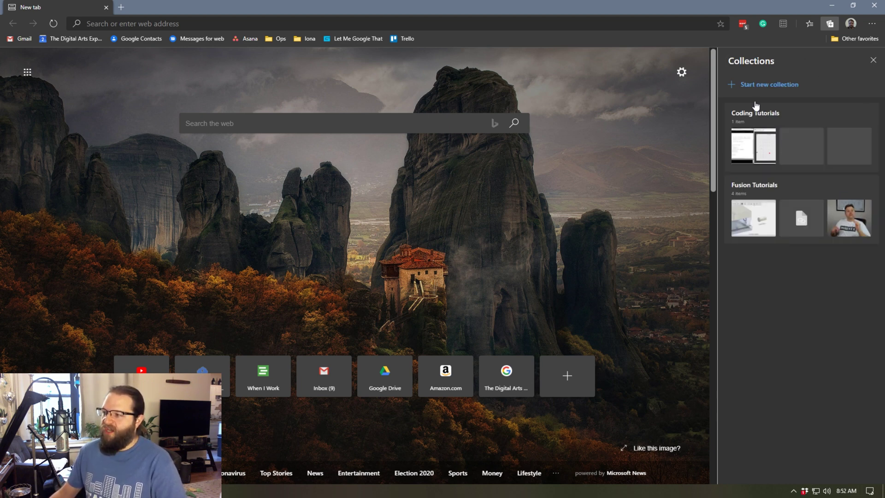
click(778, 87)
text(Test Collection)
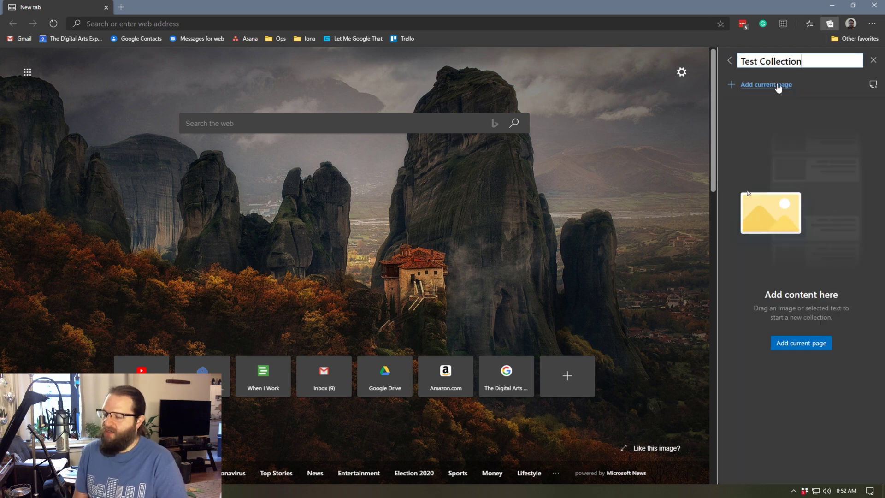
key(Return)
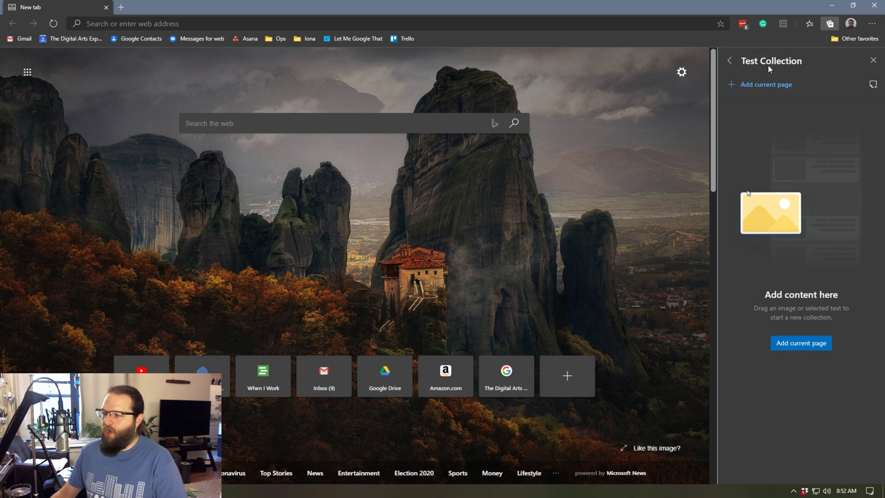
click(873, 60)
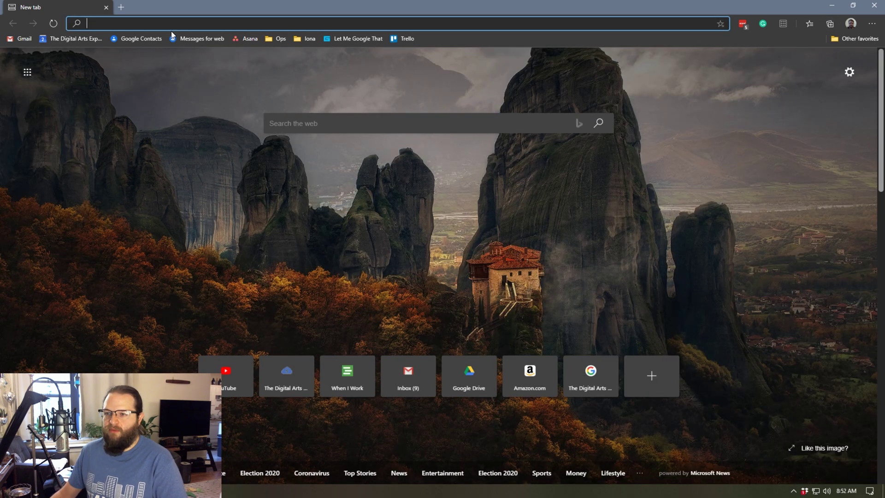
Search Google for 'Edge tips and tricks' and open the SoftwareONE Tips & Tricks article.
click(124, 25)
text(Edge tips and tric)
key(Return)
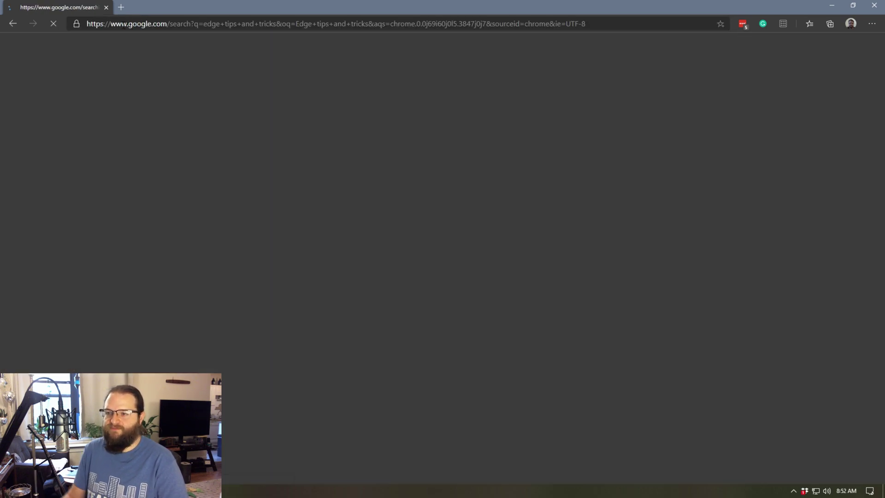
scroll(398, 326, down, 3)
scroll(398, 326, down, 6)
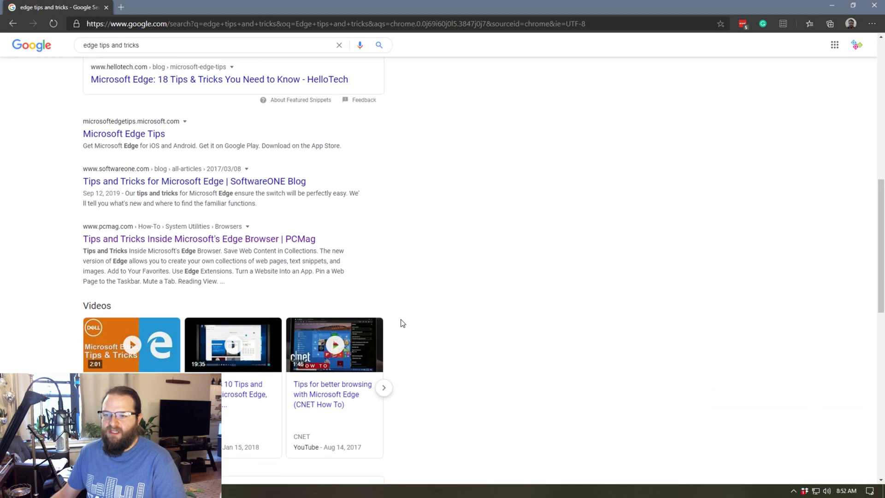
click(165, 186)
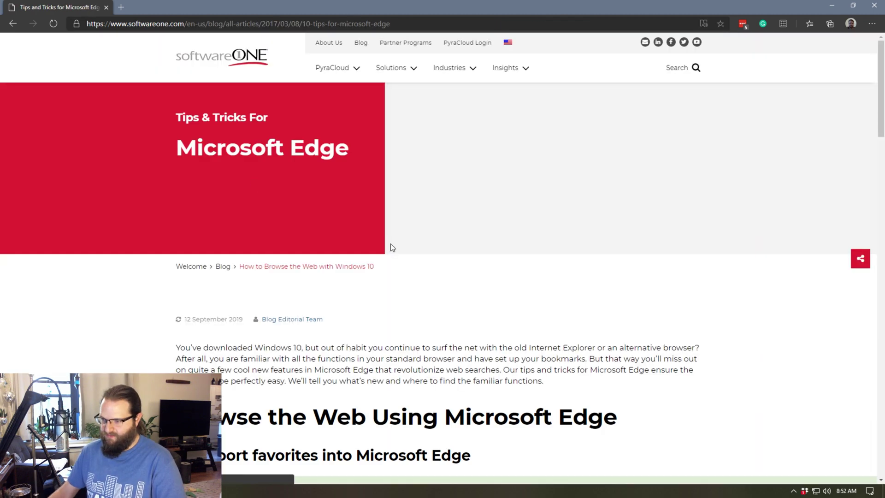
scroll(564, 313, down, 2)
scroll(569, 302, down, 4)
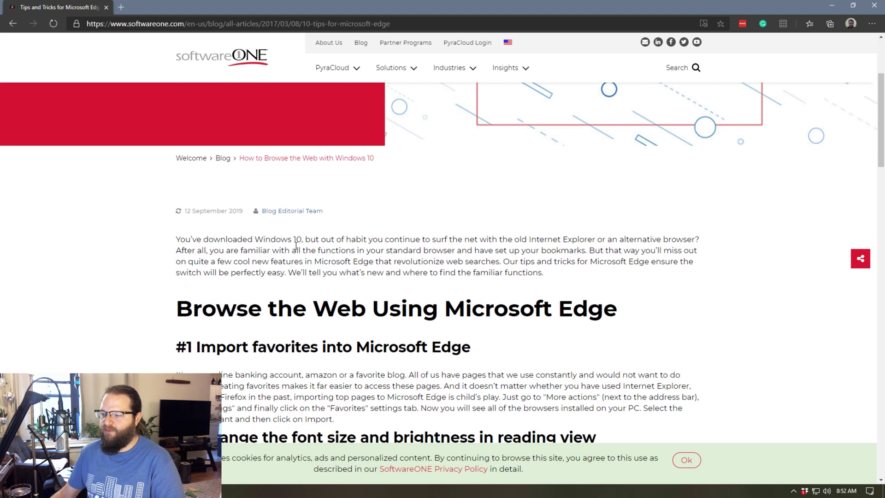
scroll(461, 275, up, 6)
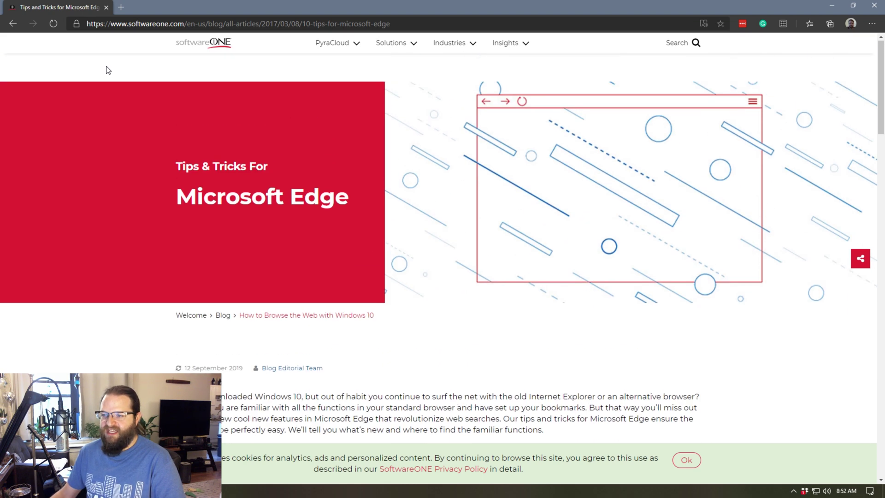
Save the SoftwareONE article into Test Collection.
click(830, 23)
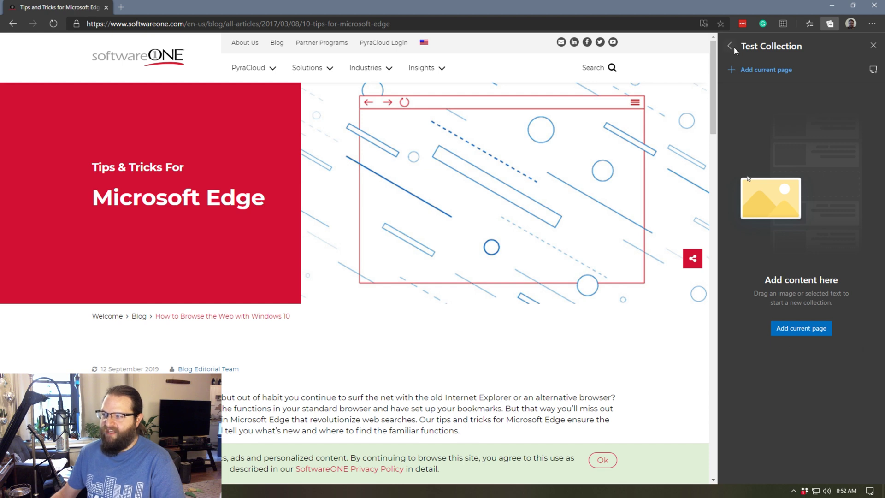
click(732, 46)
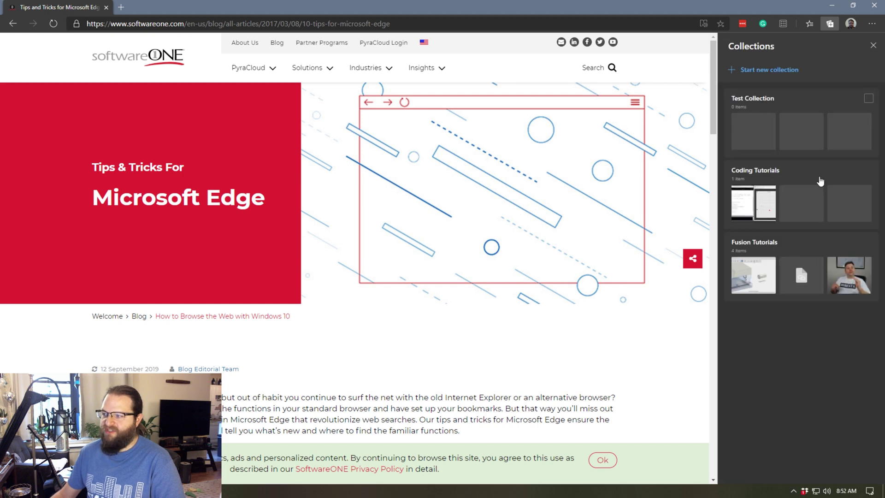
click(759, 105)
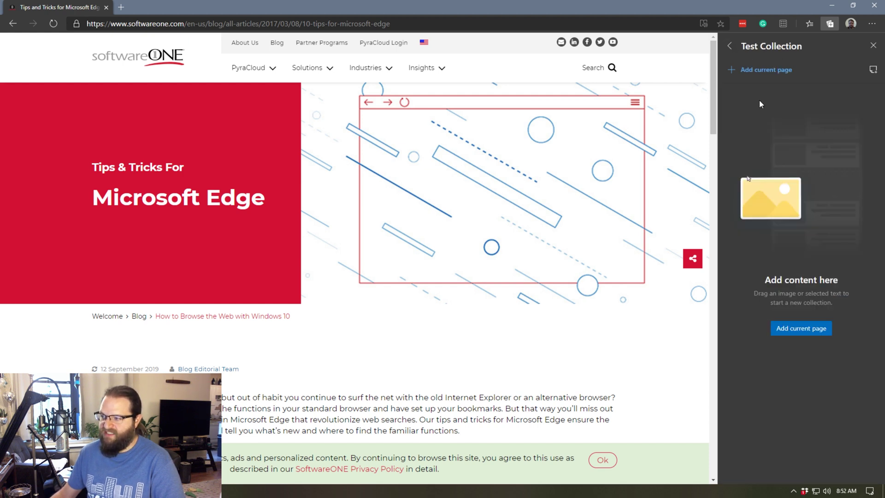
click(802, 329)
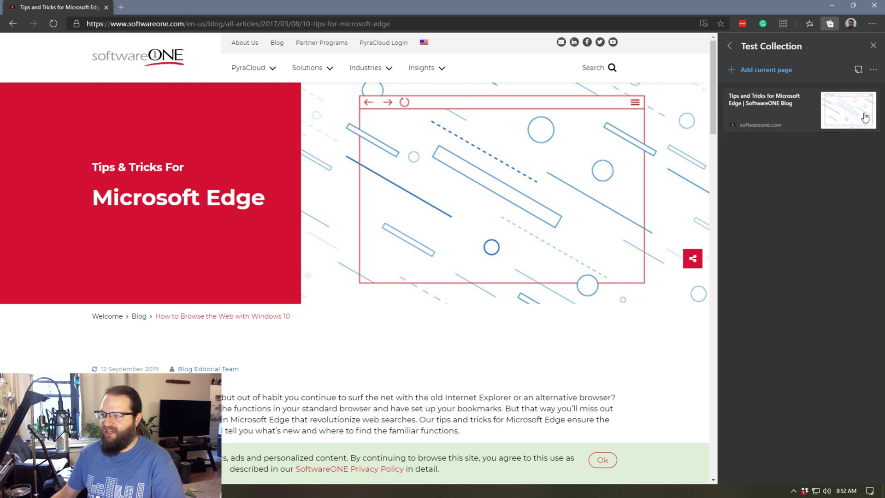
Add the note 'Review able article for possible tech tip ideas!' to Test Collection.
click(859, 70)
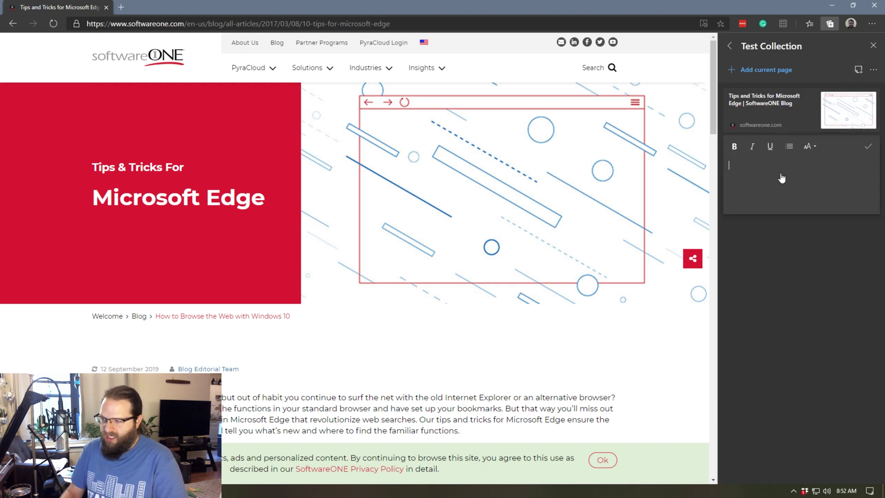
text(Review for p)
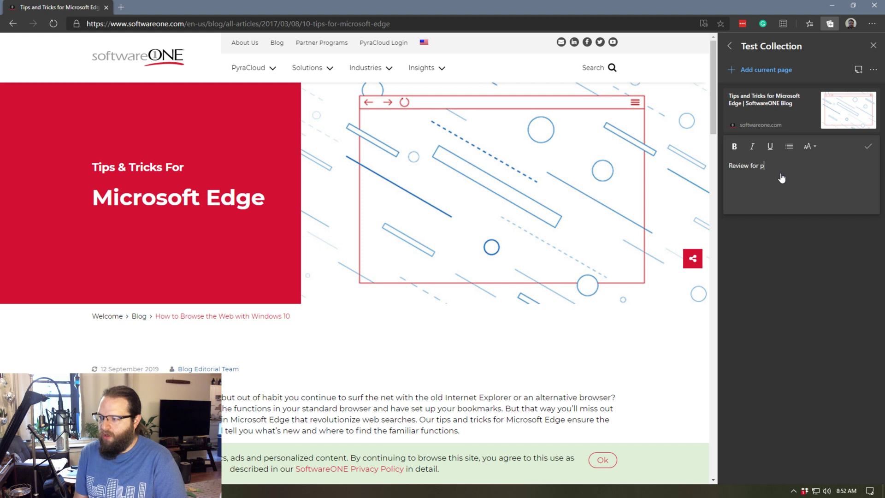
text(ost)
key(BackSpace)
key(BackSpace)
key(BackSpace)
key(BackSpace)
key(BackSpace)
key(BackSpace)
key(BackSpace)
key(BackSpace)
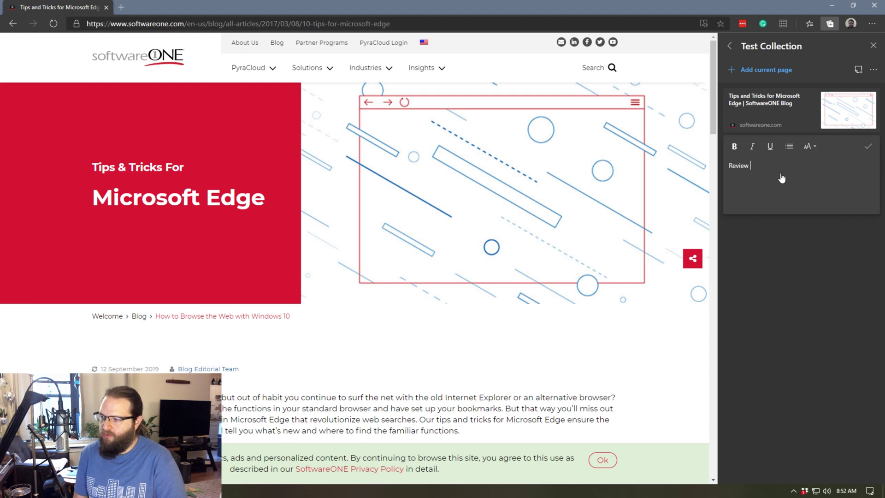
text(able art)
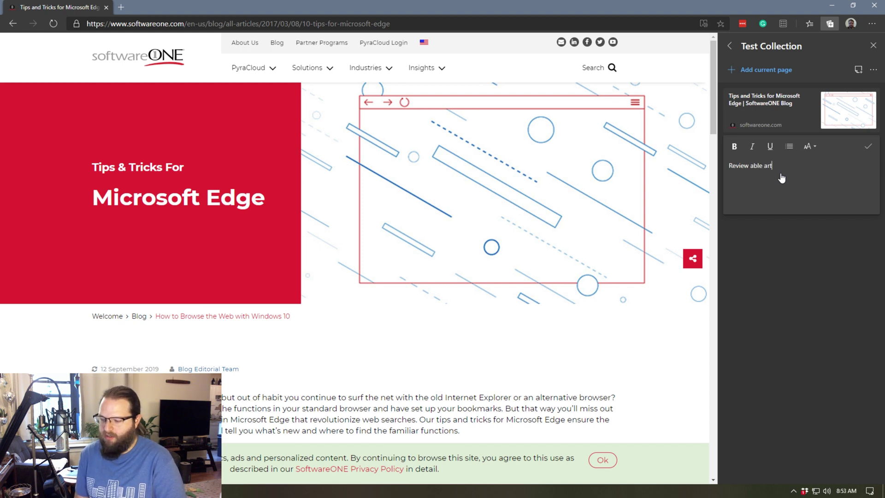
text(icle for po)
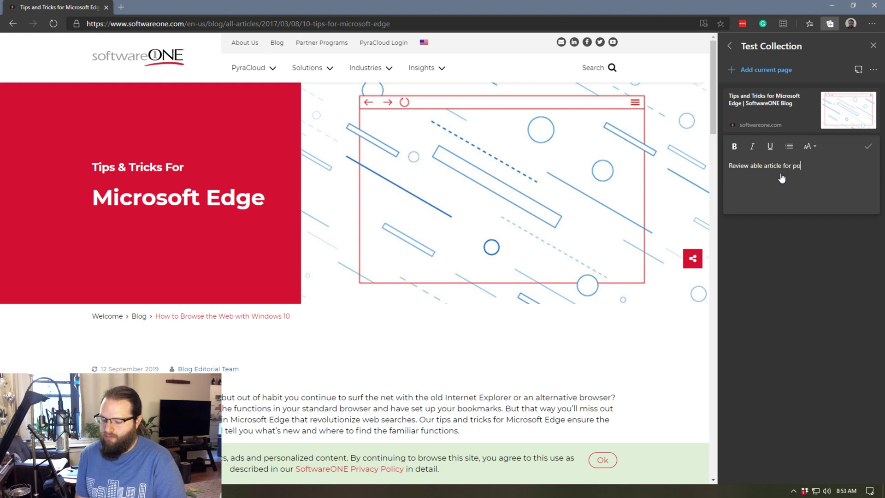
text(ssible tech ti)
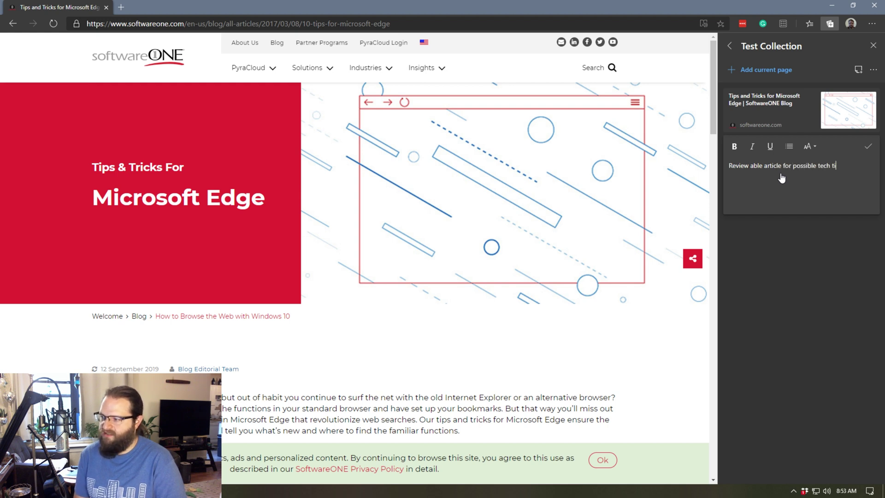
text(p ideas!)
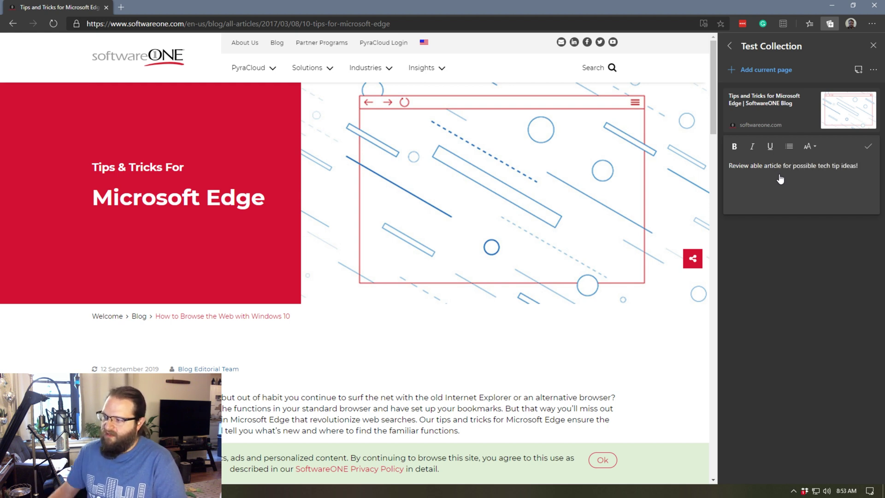
click(840, 265)
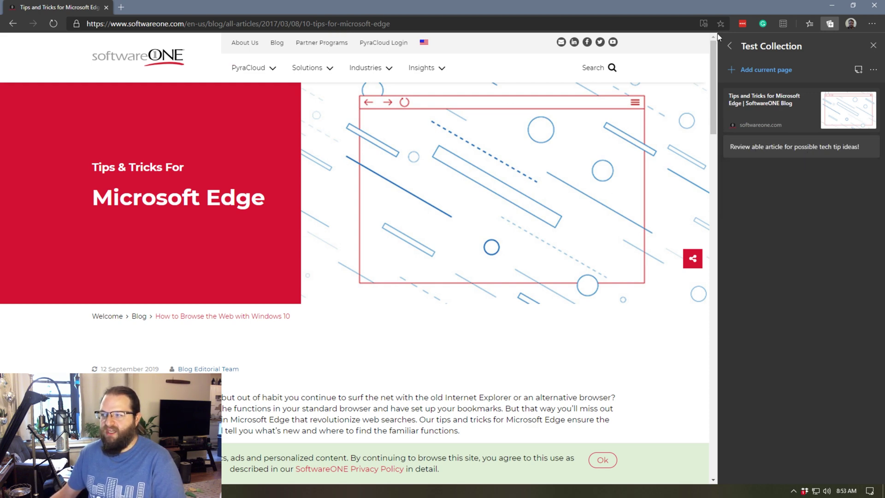
Return to the Google search results for edge tips and tricks.
click(874, 45)
key(alt+Left)
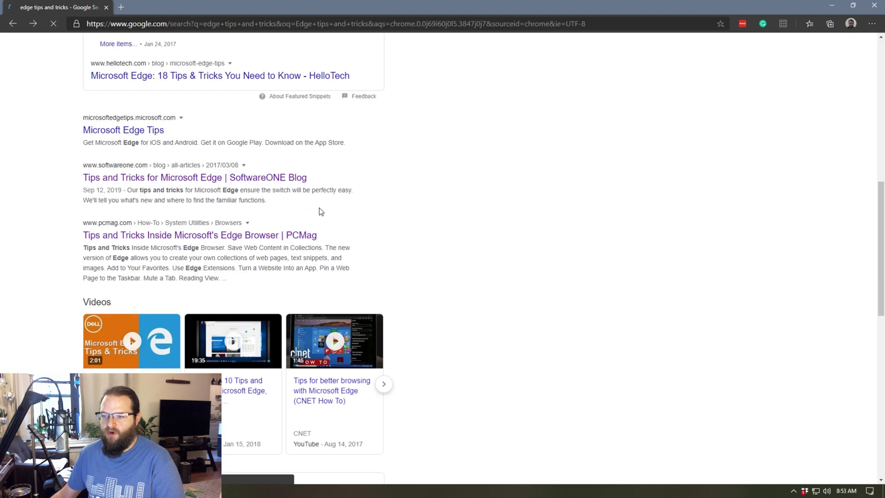
scroll(429, 229, down, 3)
scroll(429, 229, down, 3)
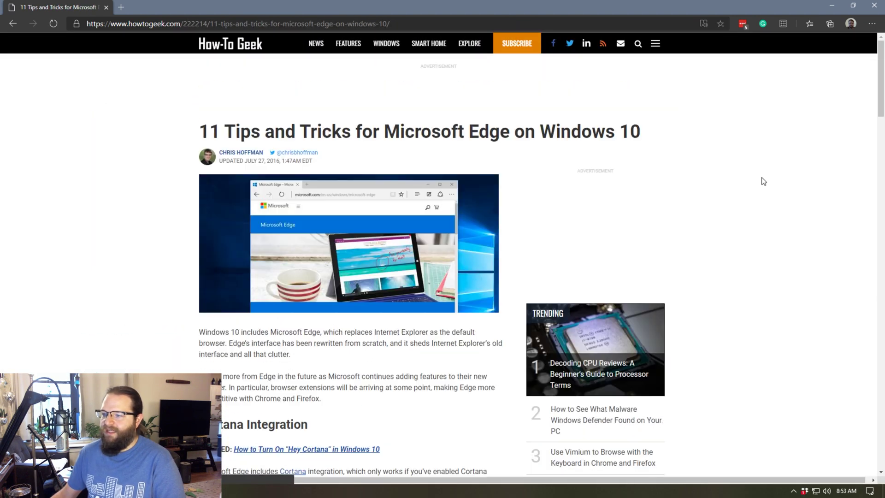
Add How-To Geek's '11 Tips and Tricks for Microsoft Edge on Windows 10' to Test Collection.
click(830, 25)
click(783, 97)
click(762, 70)
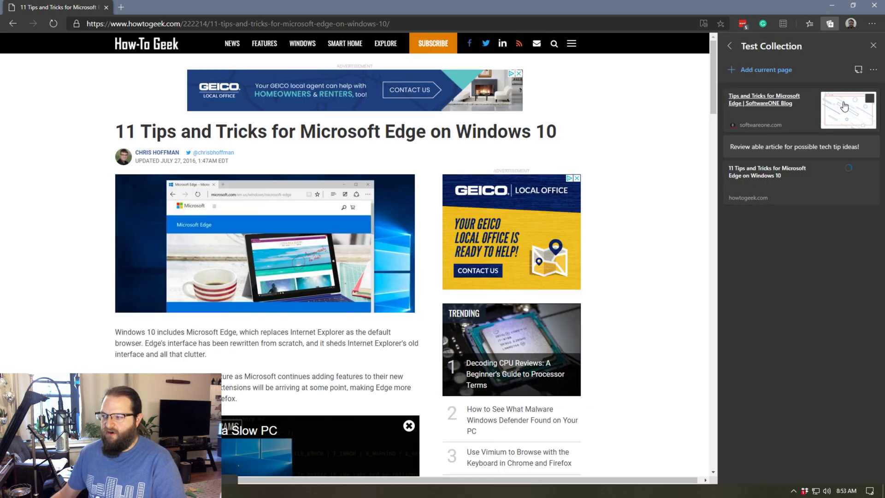
mouse_move(791, 182)
mouse_down()
mouse_move(782, 97)
mouse_move(781, 195)
mouse_up()
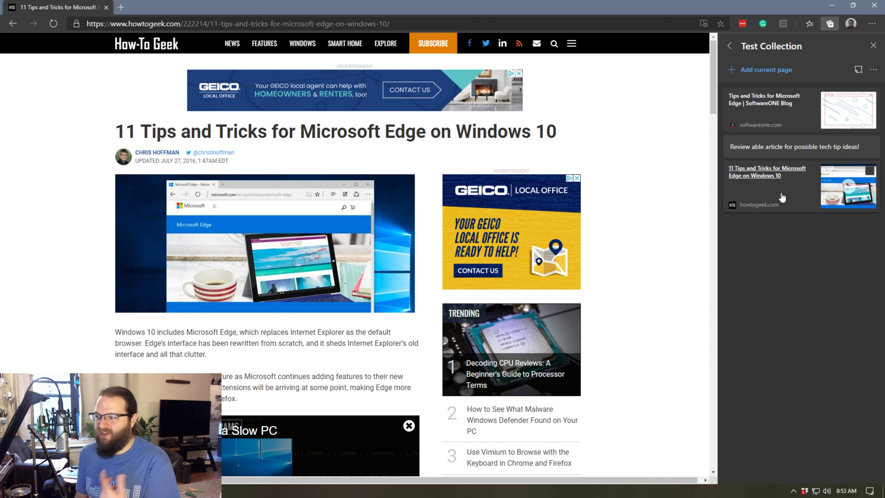
click(858, 69)
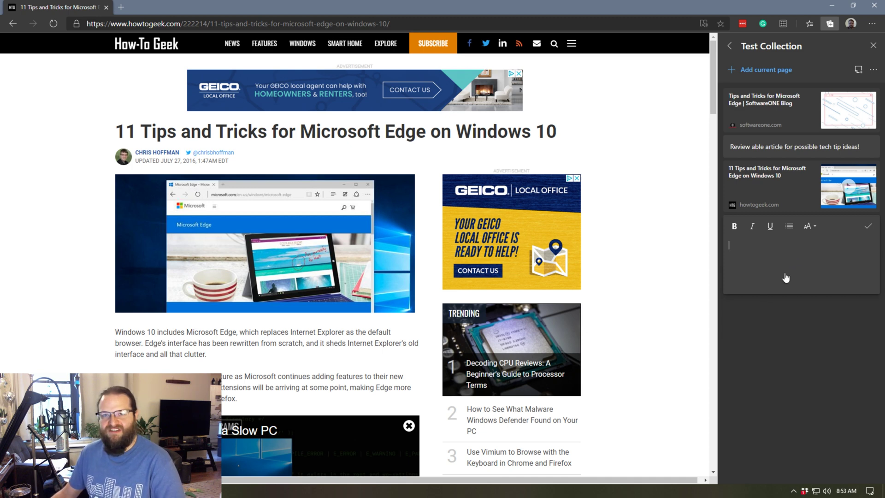
Discard the blank note and delete the How-To Geek, note and SoftwareONE items from Test Collection.
click(869, 226)
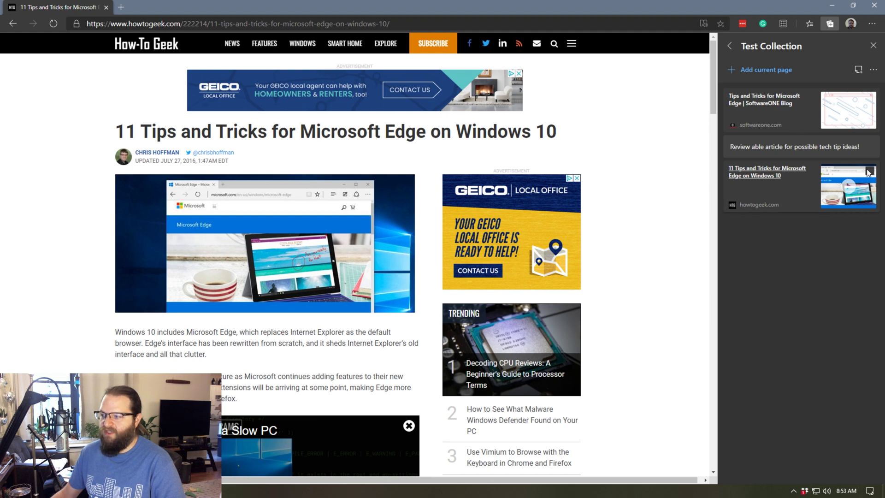
click(869, 172)
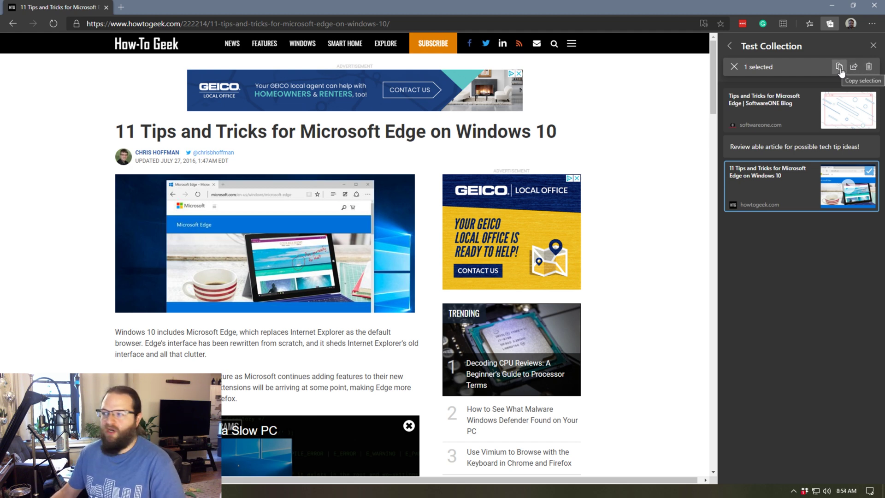
click(869, 67)
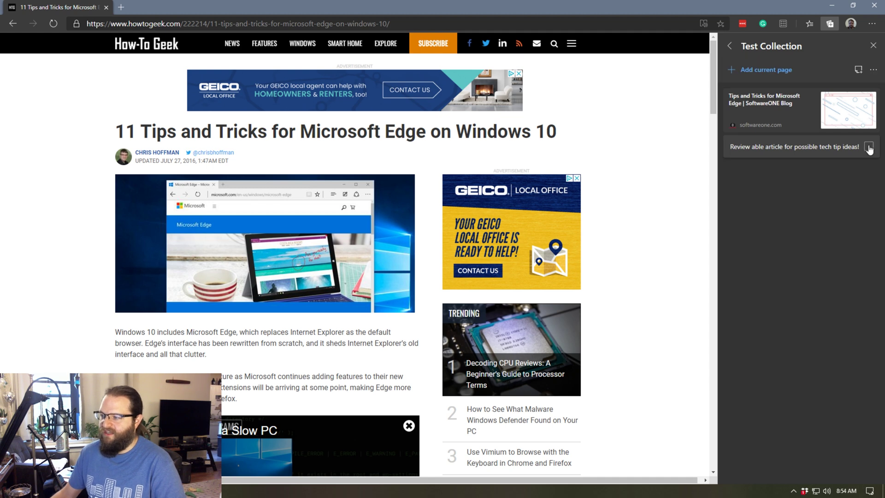
click(869, 148)
click(869, 67)
click(869, 99)
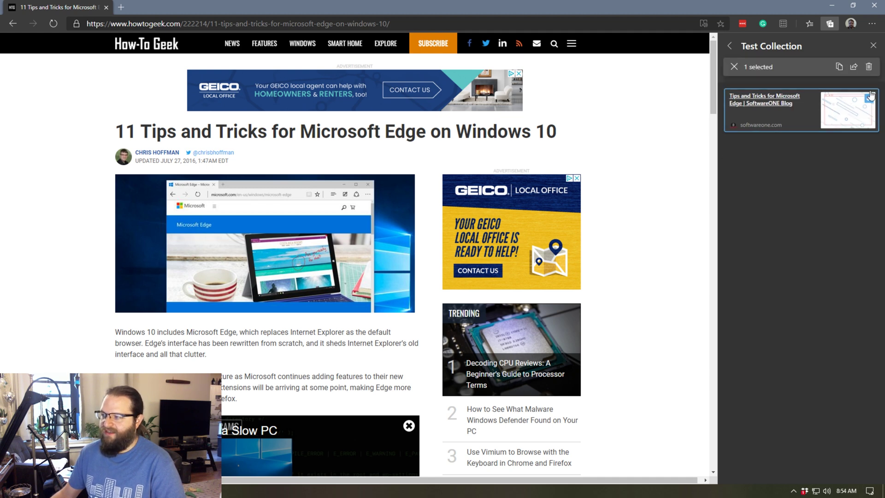
click(869, 67)
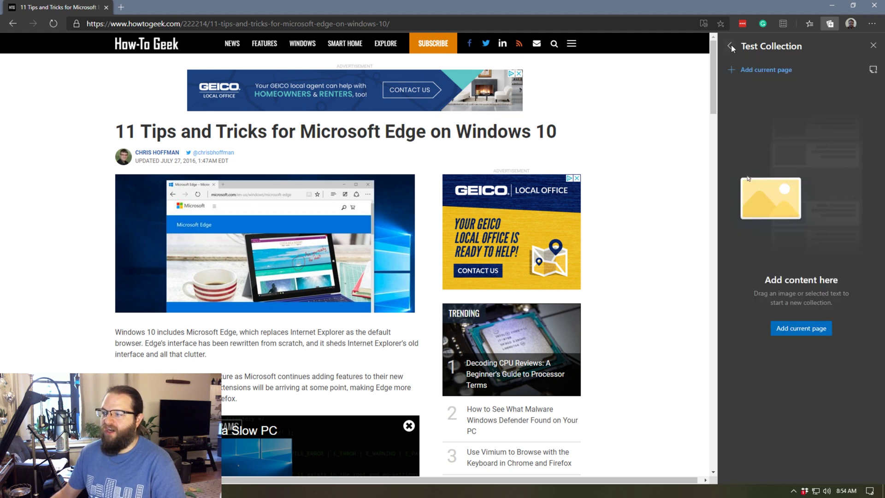
Delete Test Collection from the collections list and close the Collections pane.
click(731, 45)
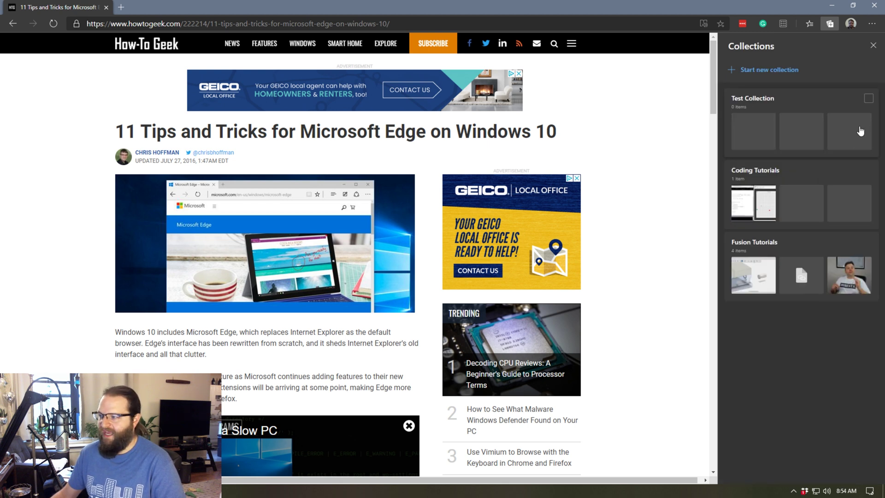
click(868, 98)
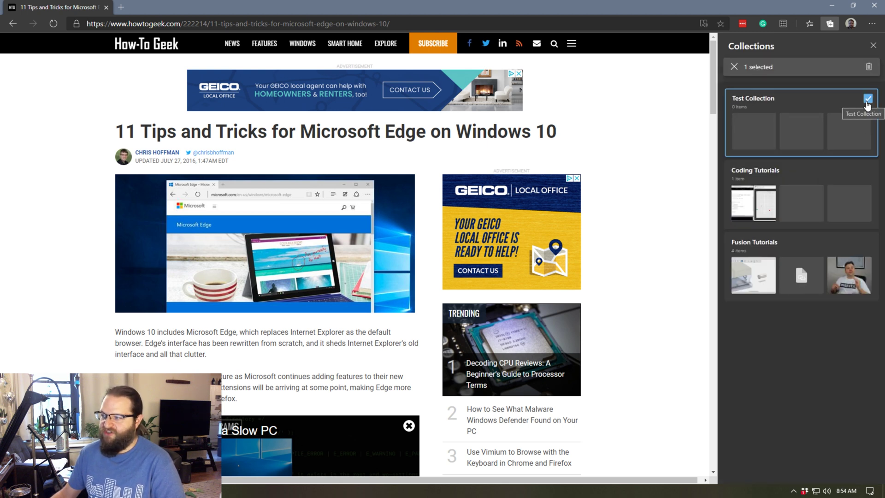
click(869, 67)
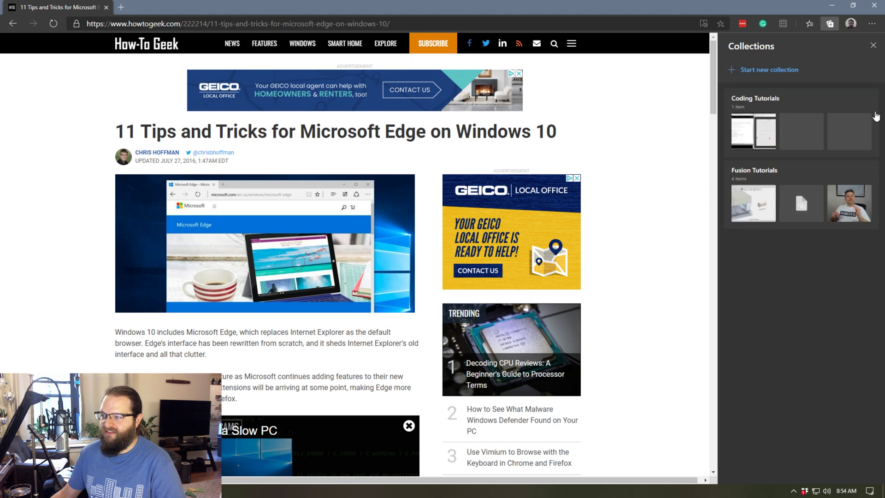
click(874, 46)
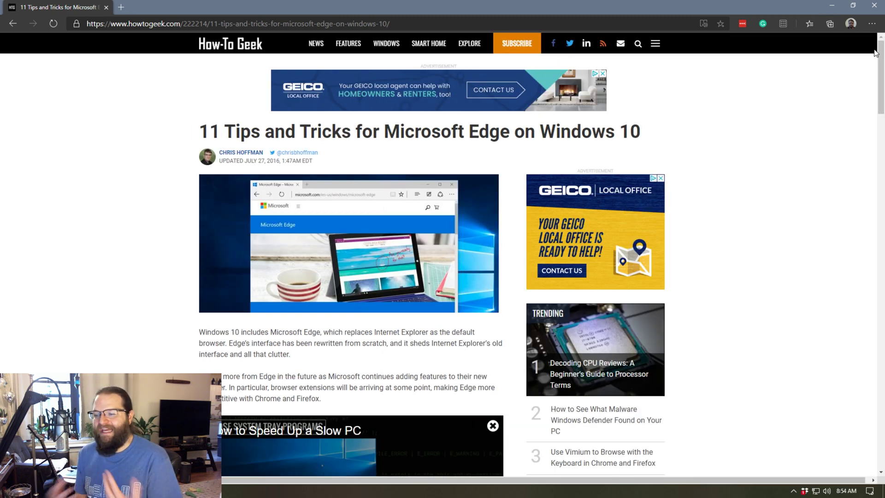